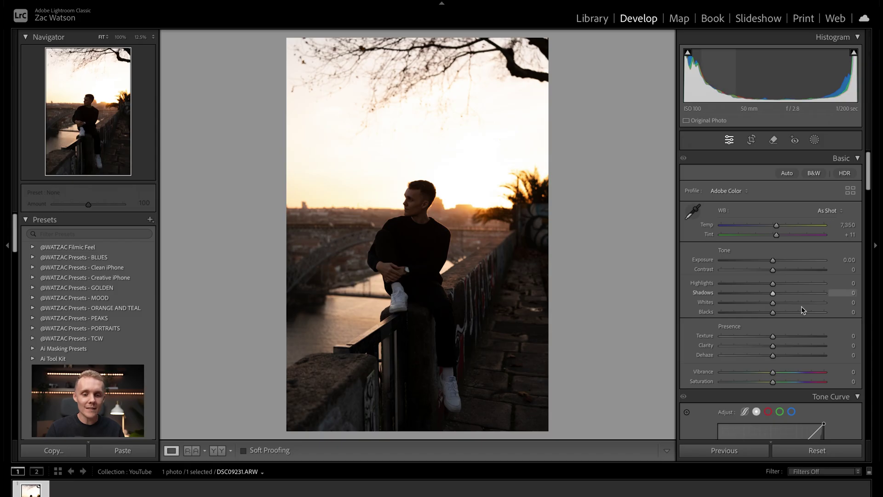
- Push the Shadows slider up to +100, then settle it back at +30
scroll(780, 257, "down", 2)
scroll(780, 258, "down", 1)
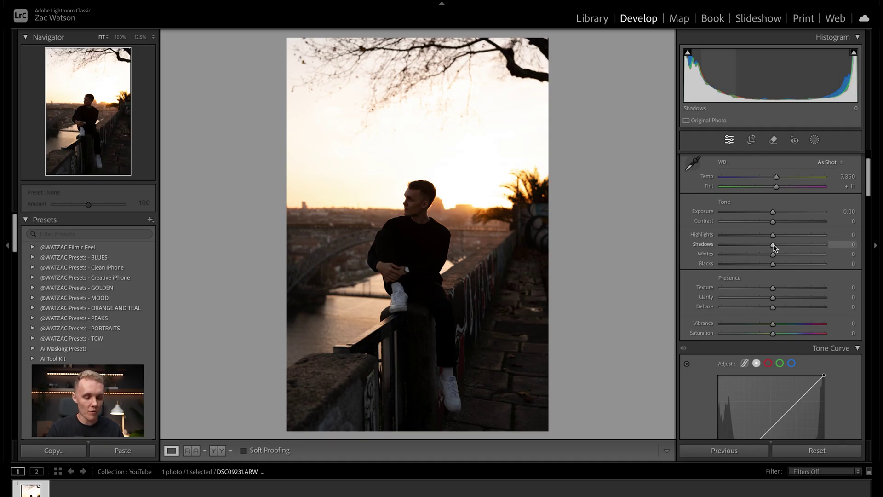
left_click_drag(774, 247, 840, 250)
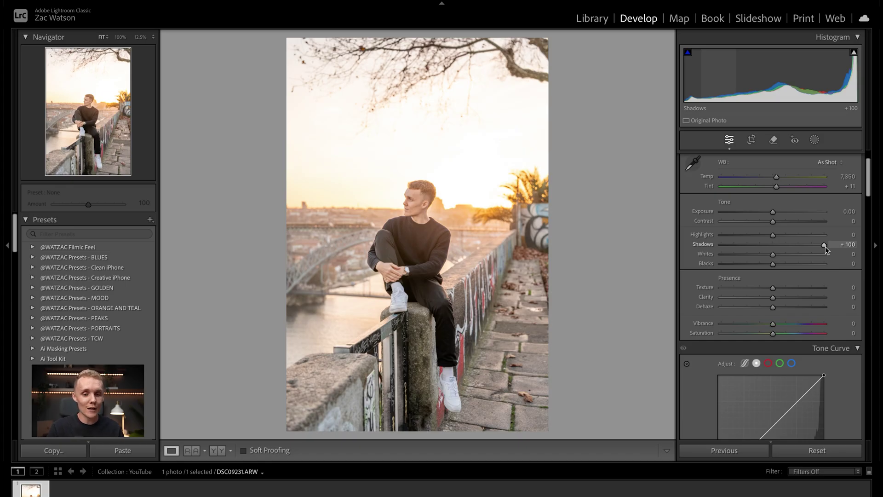
left_click_drag(826, 246, 790, 252)
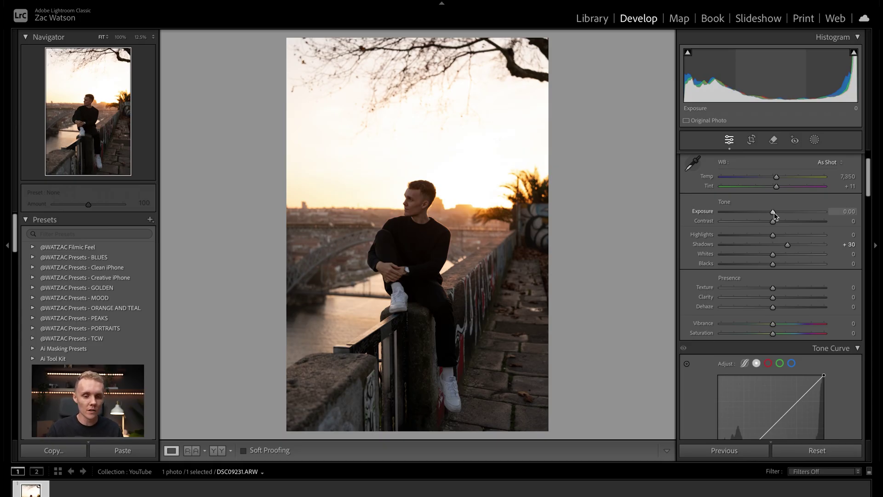
- Nudge Exposure in the Basic panel up to +0.40
left_click_drag(774, 213, 777, 212)
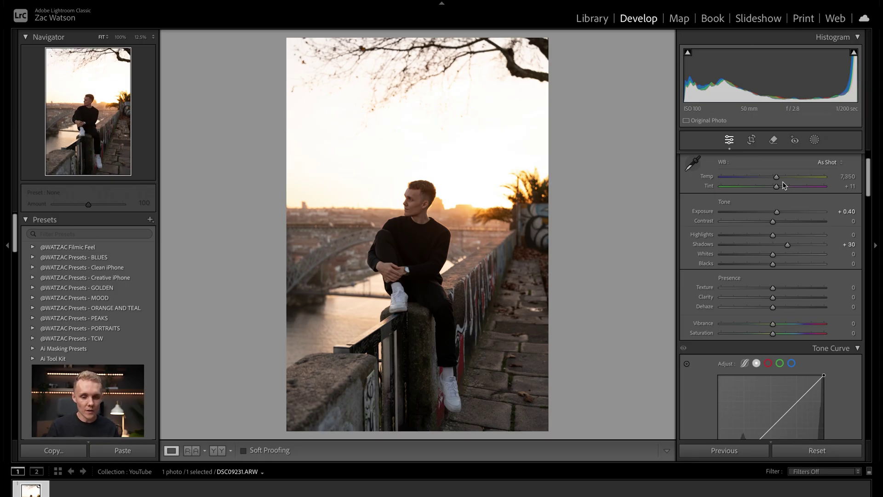
scroll(782, 181, "up", 2)
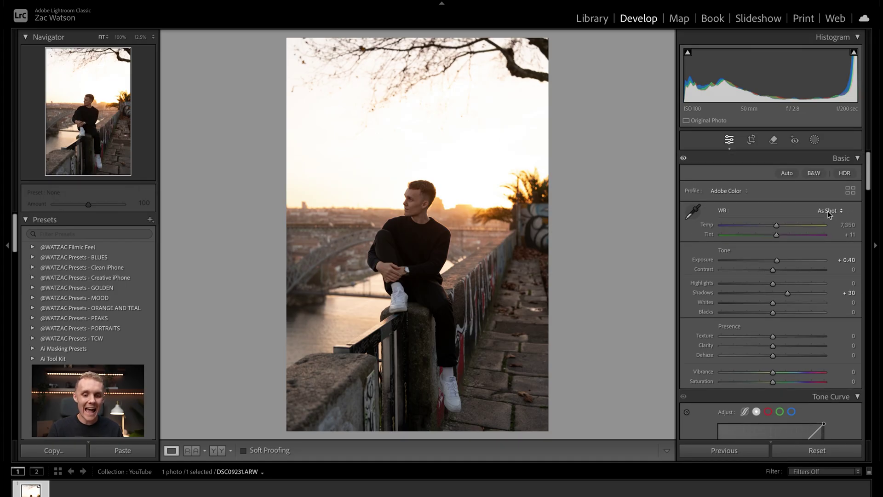
left_click(829, 212)
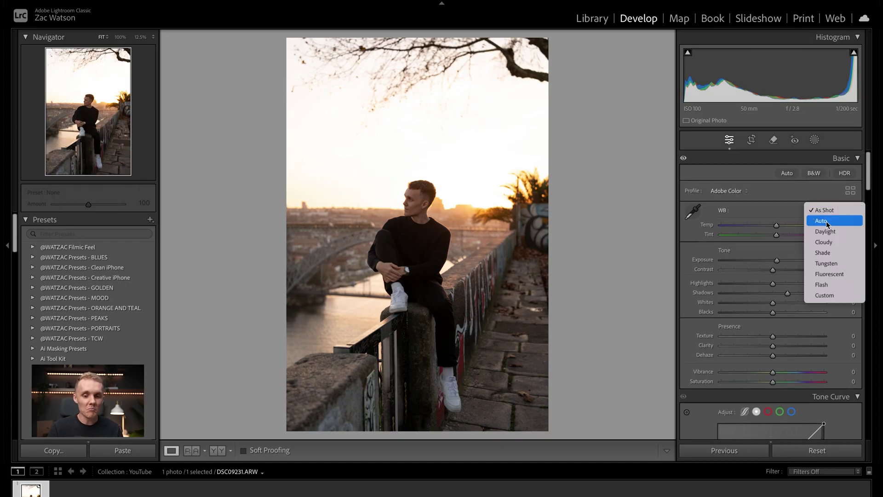
left_click(827, 221)
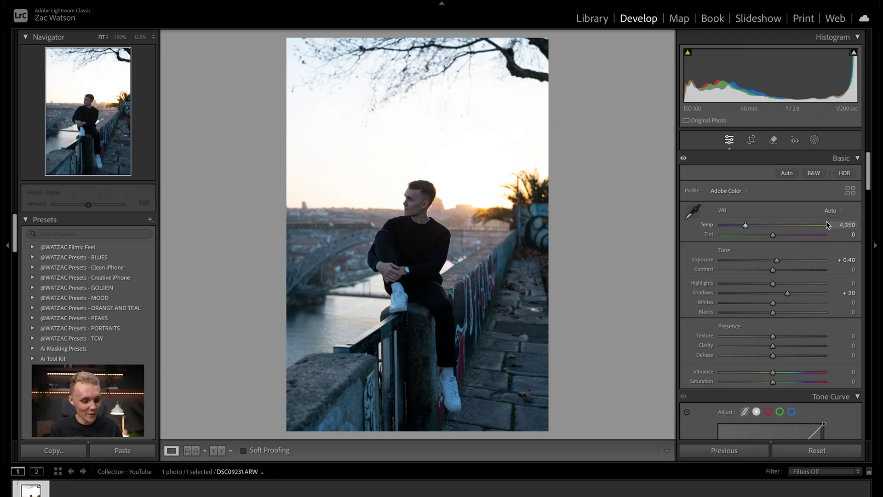
key("ctrl+z")
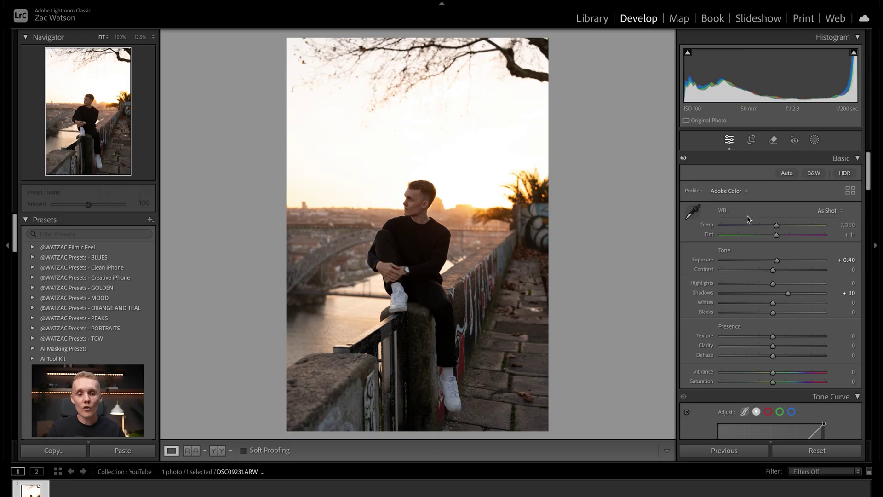
left_click(693, 212)
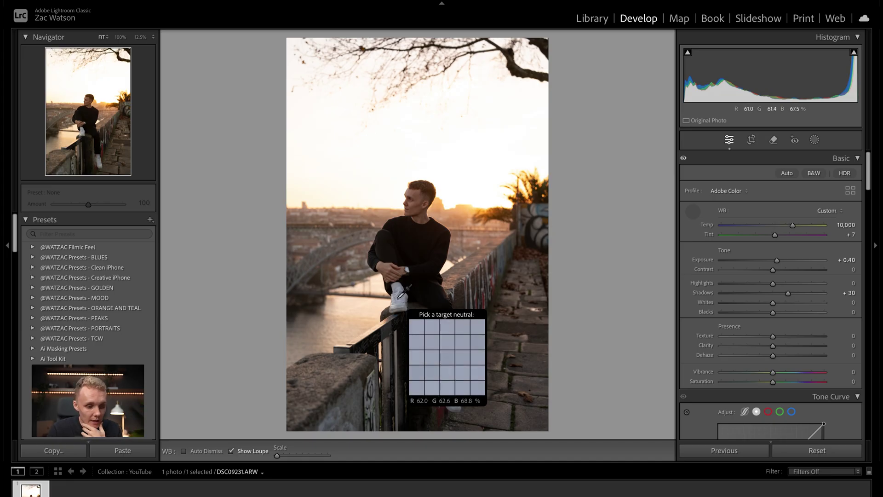
left_click(398, 296)
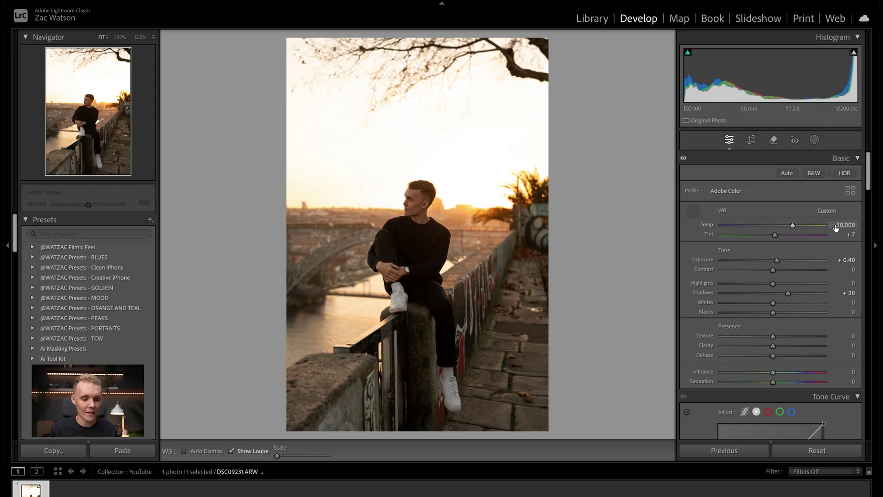
key("ctrl+z")
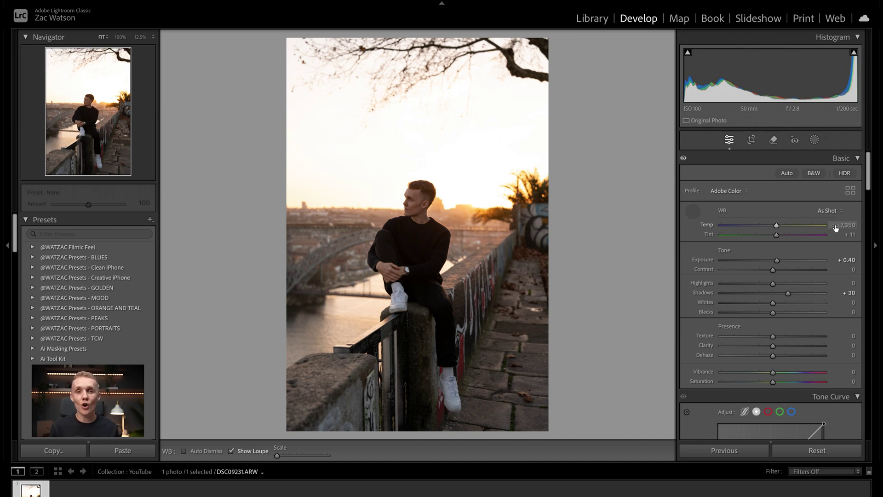
- Crop to a 4 x 5 aspect ratio, then reposition the photo in the frame and commit
left_click(751, 140)
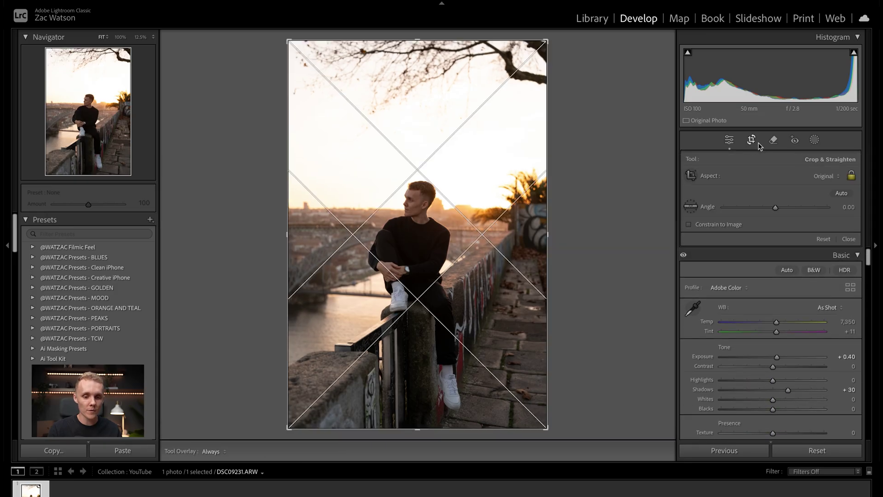
left_click(830, 180)
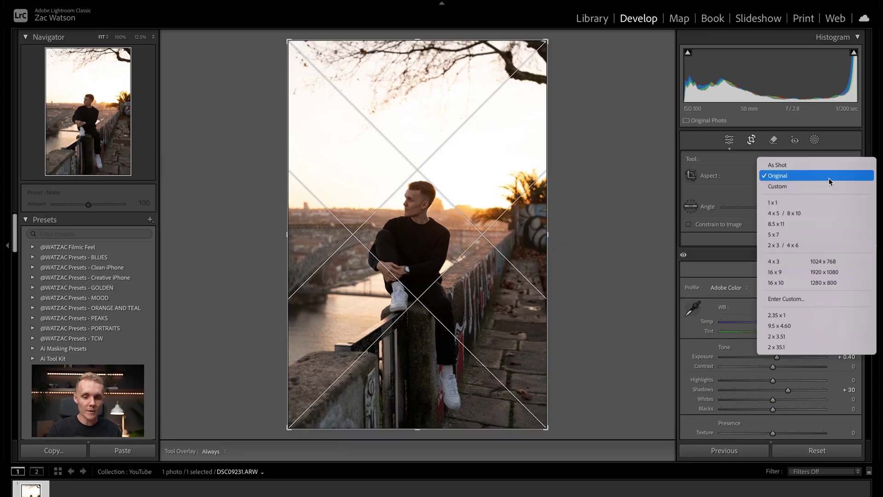
left_click(776, 214)
left_click_drag(439, 240, 440, 223)
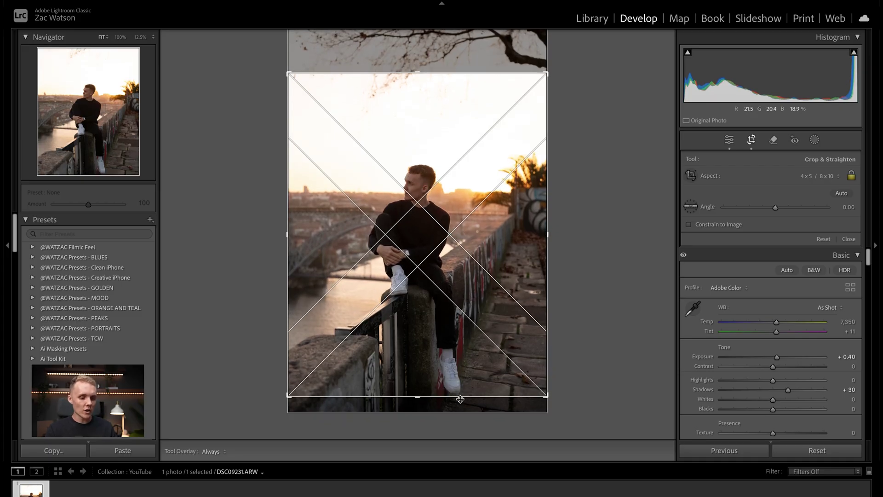
double_click(433, 256)
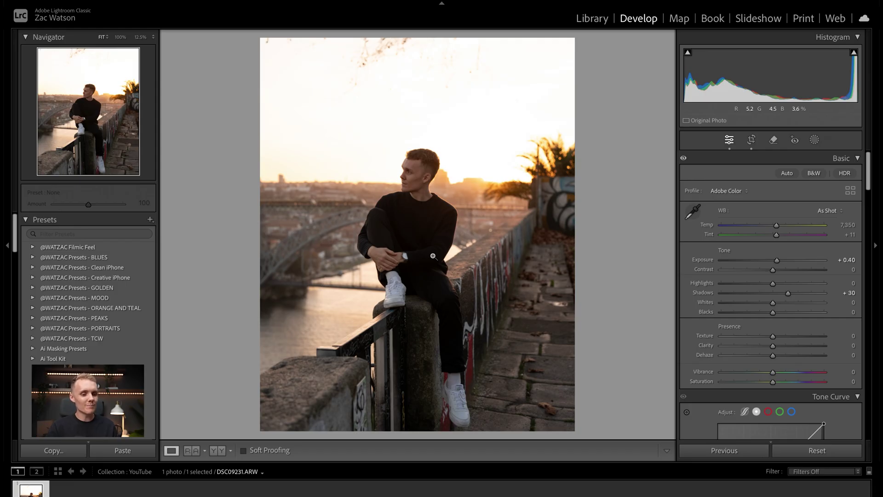
left_click(751, 139)
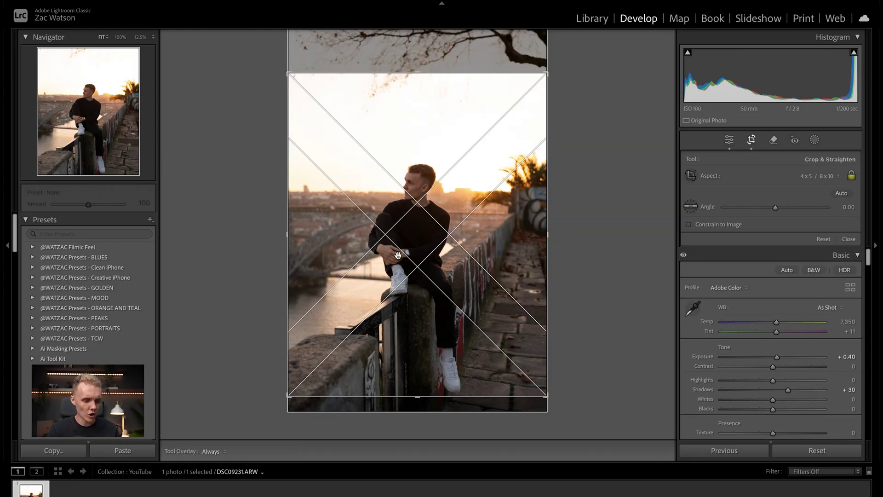
left_click_drag(304, 219, 289, 239)
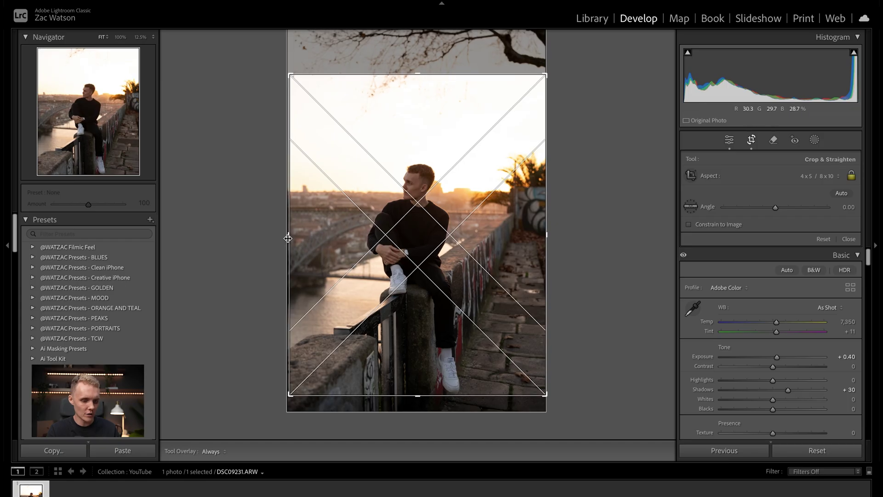
key("Return")
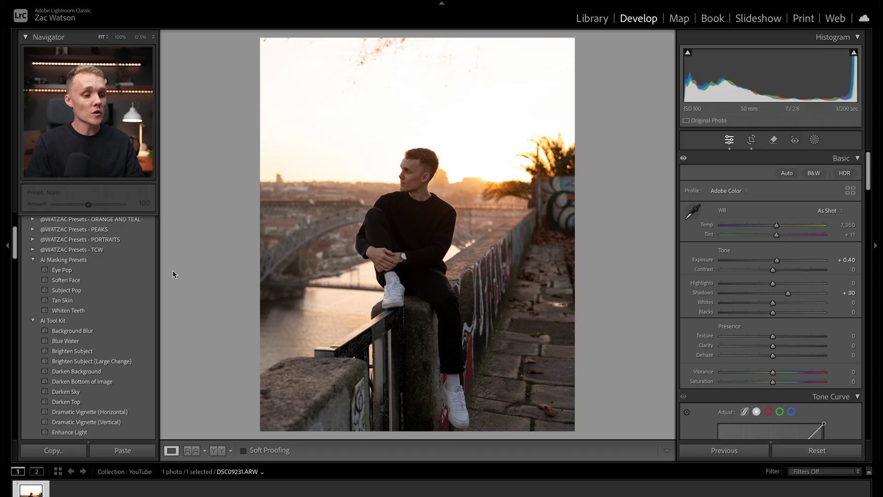
- Try Brighten Subject (Large Change), then apply Dramatic Vignette (Vertical) at Amount 85
scroll(102, 320, "down", 2)
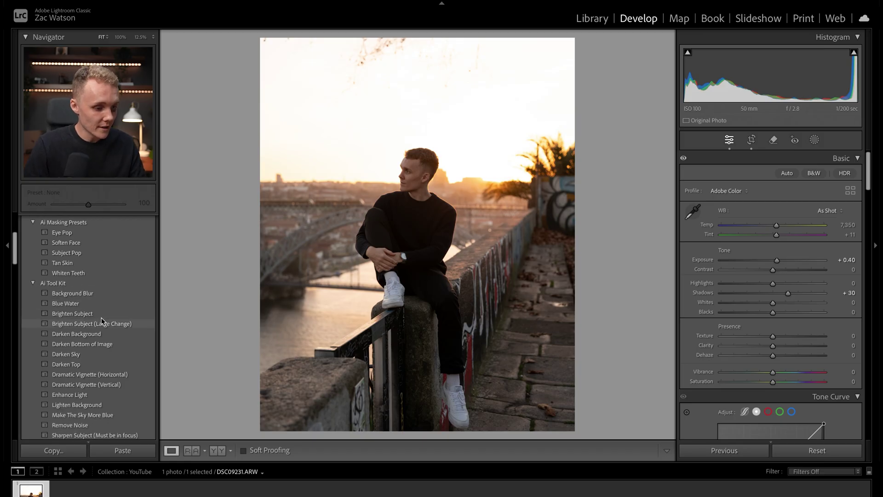
left_click(103, 321)
scroll(92, 345, "down", 3)
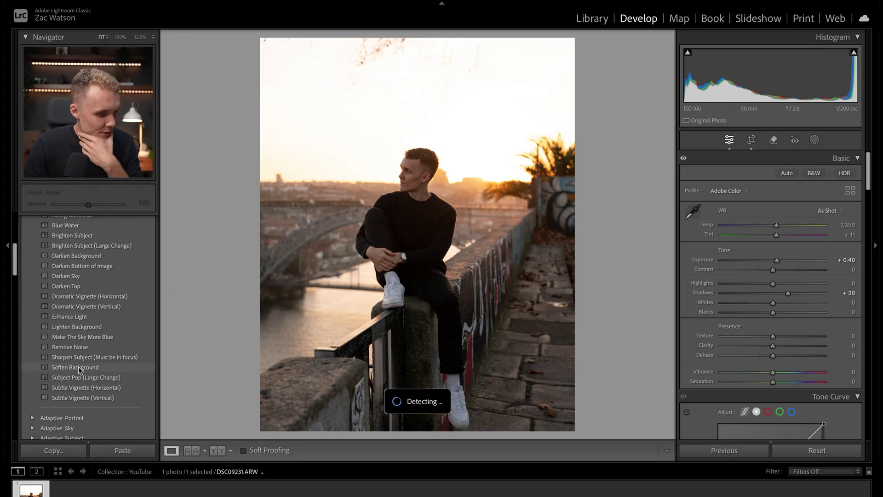
scroll(79, 368, "up", 1)
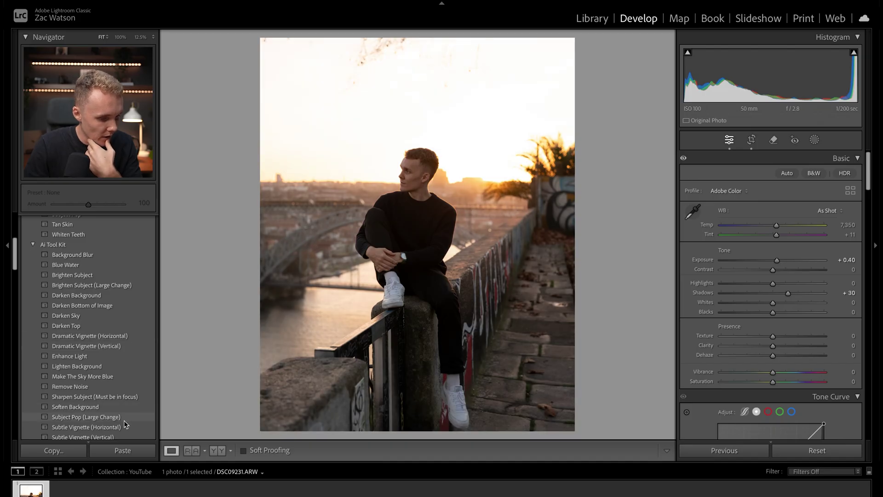
left_click(110, 348)
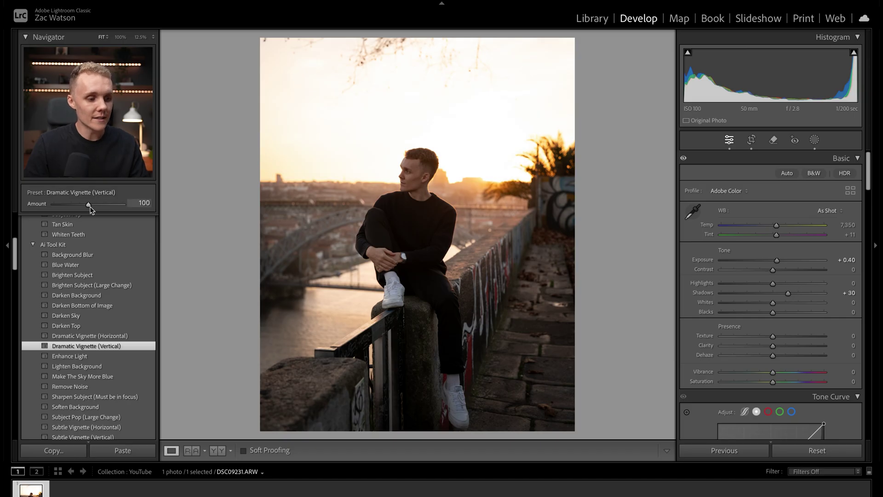
mouse_move(88, 207)
left_mouse_down()
mouse_move(58, 209)
mouse_move(117, 208)
mouse_move(84, 215)
left_mouse_up()
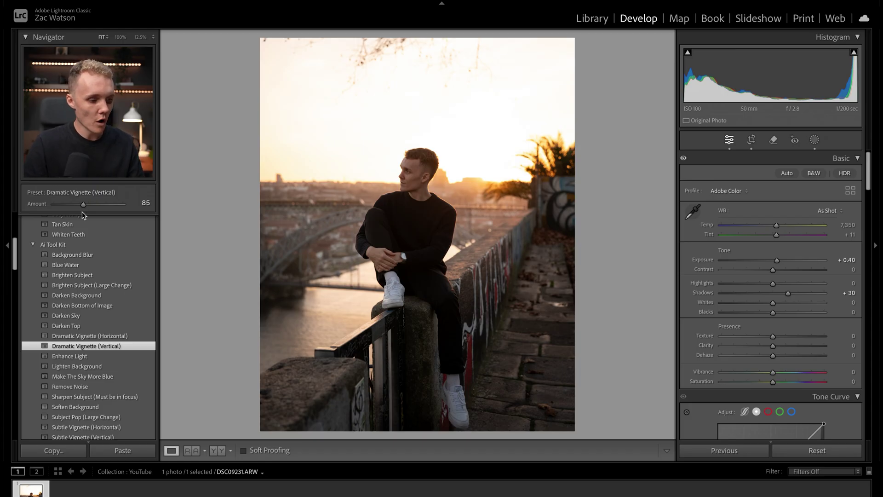
- Apply Background Blur and lower its Amount from 100 to 90
left_click(128, 255)
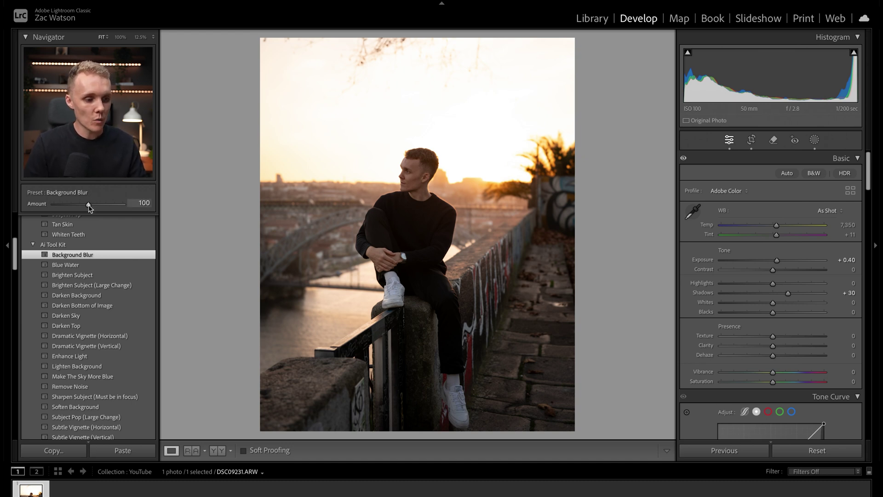
mouse_move(89, 207)
left_mouse_down()
mouse_move(134, 204)
mouse_move(51, 207)
mouse_move(85, 208)
left_mouse_up()
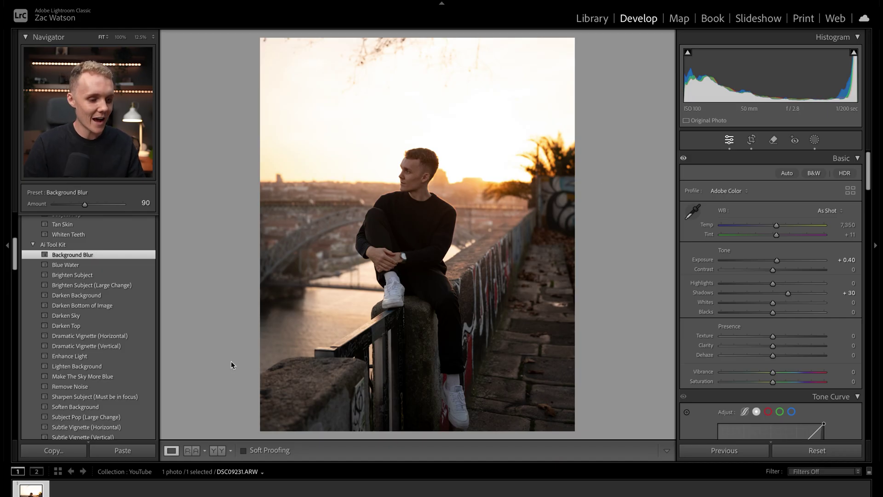
- Add Enhance Light at Amount 62, then Soften Background at full strength 100
left_click(136, 352)
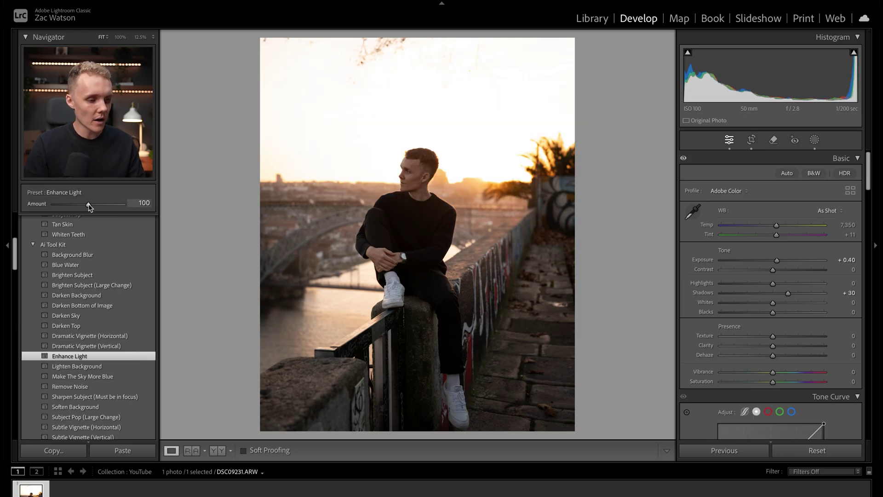
left_click_drag(89, 204, 76, 206)
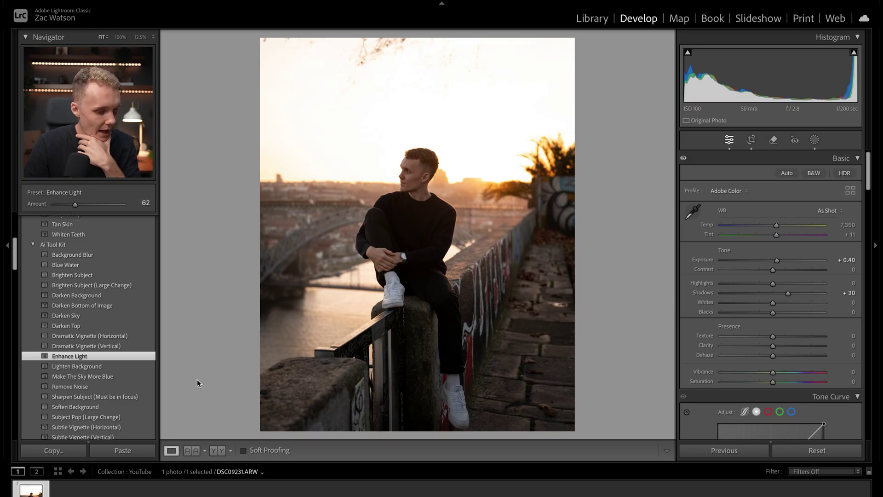
left_click(141, 407)
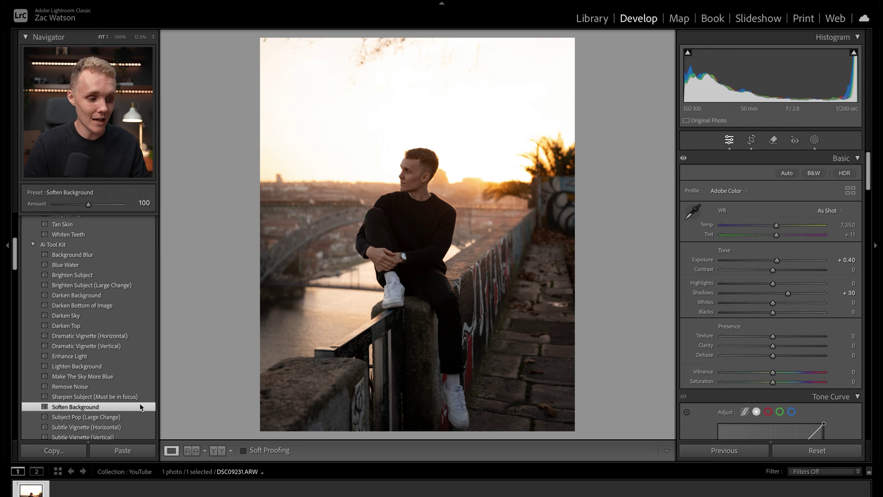
scroll(140, 407, "up", 5)
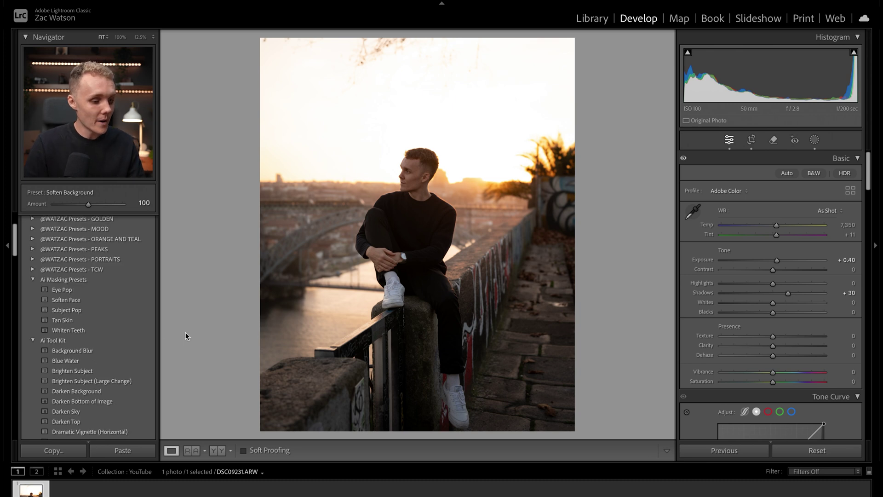
left_click(78, 312)
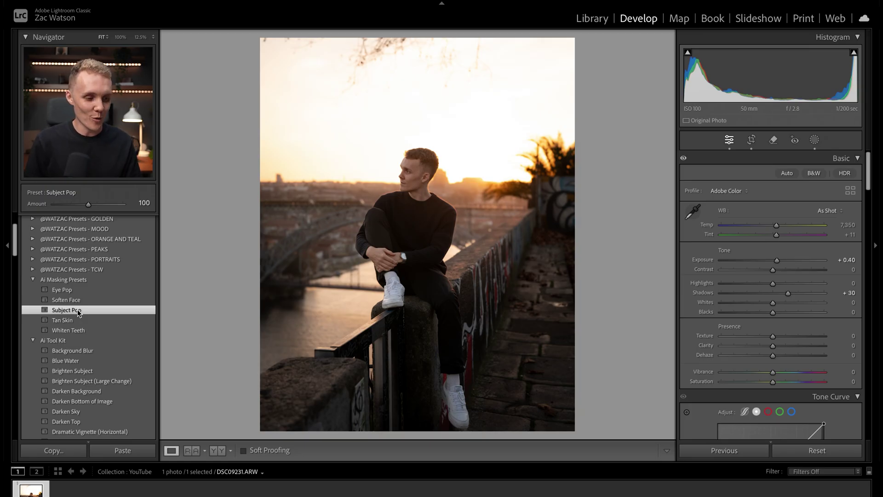
scroll(147, 242, "down", 3)
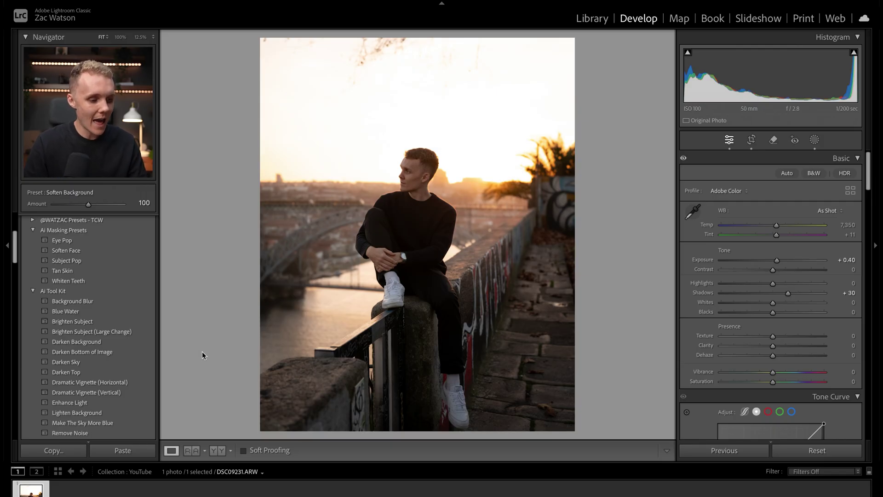
- Add Darken Bottom of Image at 125, Remove Noise at 100, and Sharpen Subject (Must be in focus) at 37
left_click(136, 351)
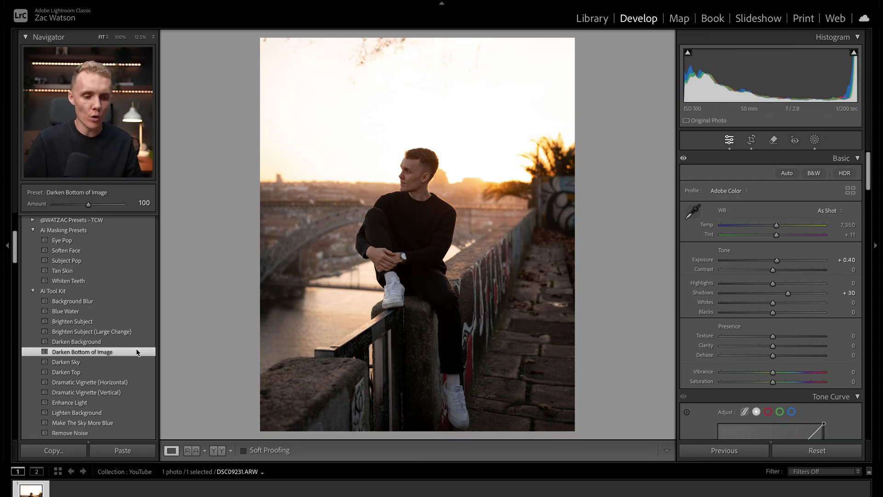
mouse_move(88, 204)
left_mouse_down()
mouse_move(118, 208)
mouse_move(59, 208)
mouse_move(97, 210)
left_mouse_up()
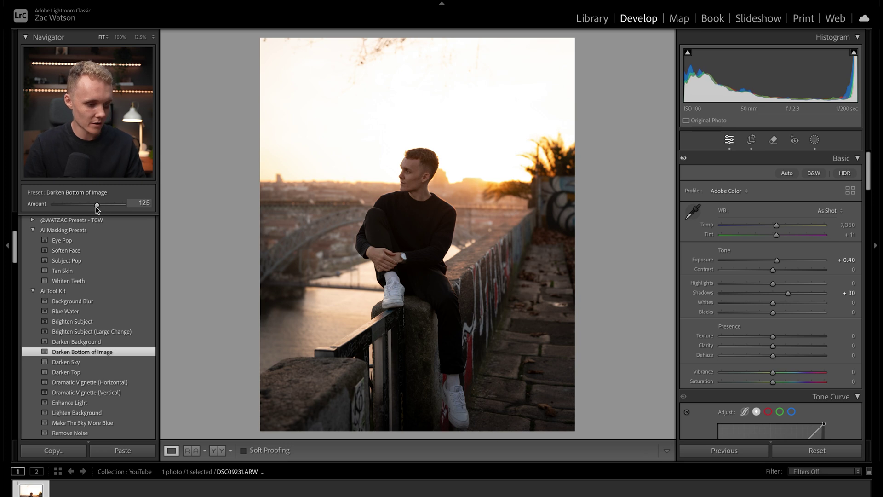
scroll(90, 224, "down", 1)
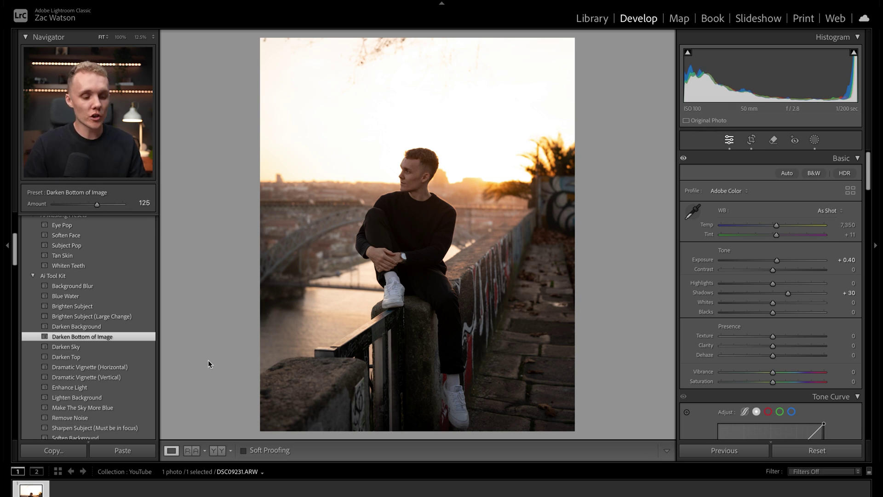
left_click(93, 419)
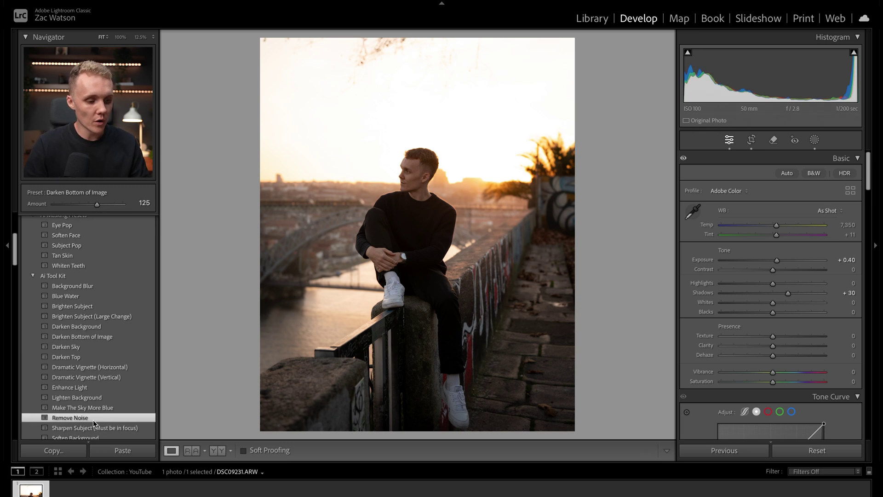
left_click(111, 428)
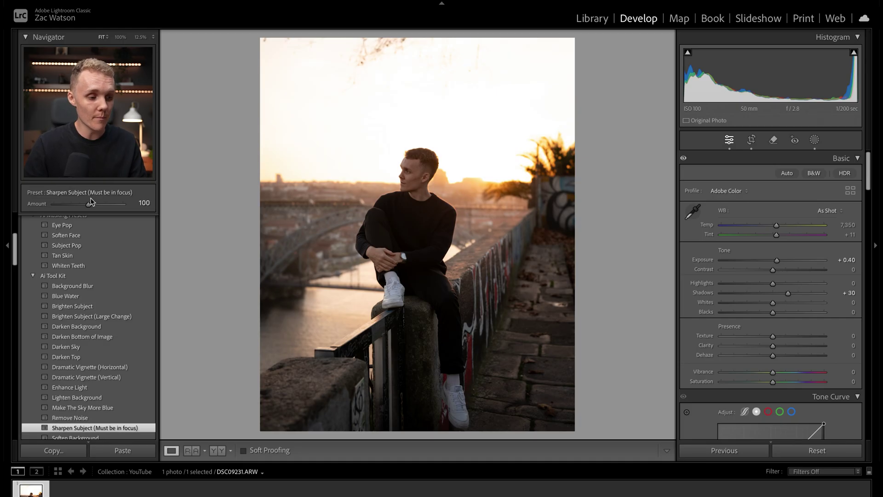
left_click_drag(88, 205, 68, 210)
scroll(67, 211, "down", 2)
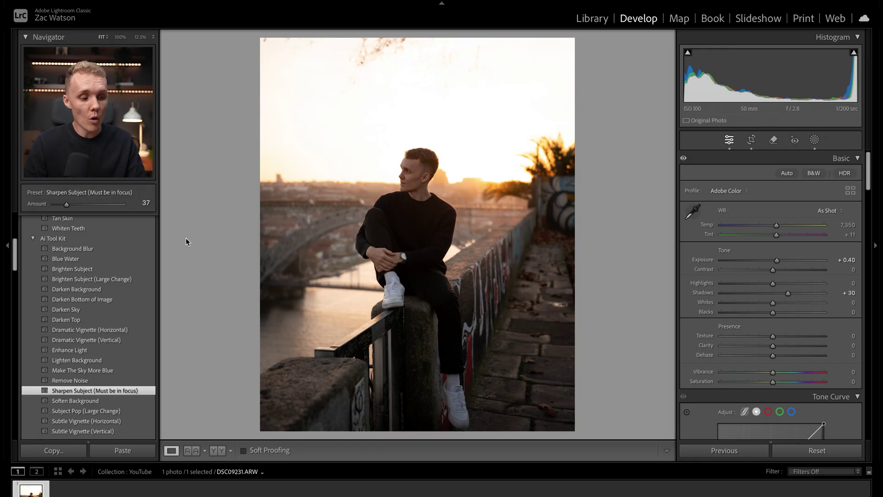
- Reapply Dramatic Vignette (Vertical) at Amount 120, then add Subject Pop at Amount 40
left_click(123, 340)
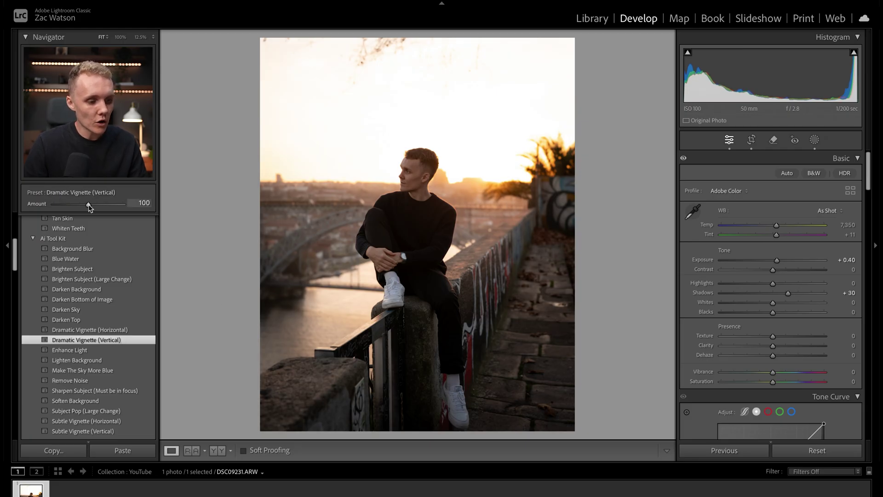
left_click_drag(88, 205, 96, 206)
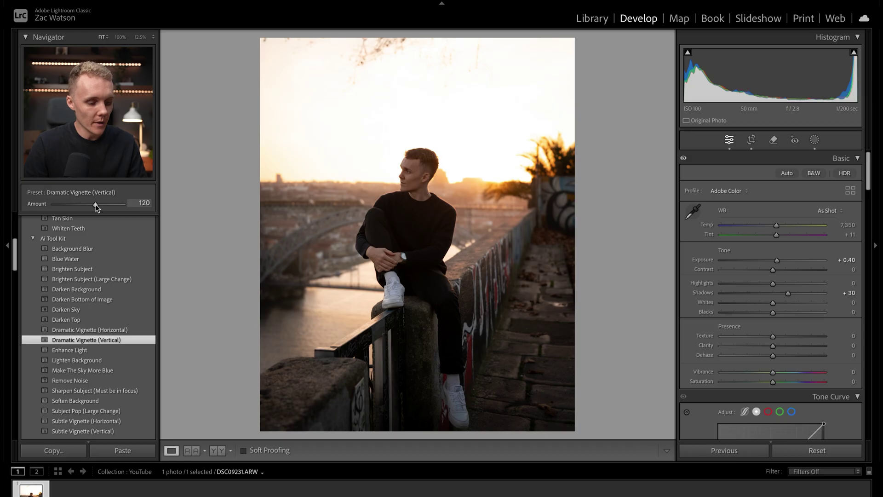
scroll(110, 239, "up", 3)
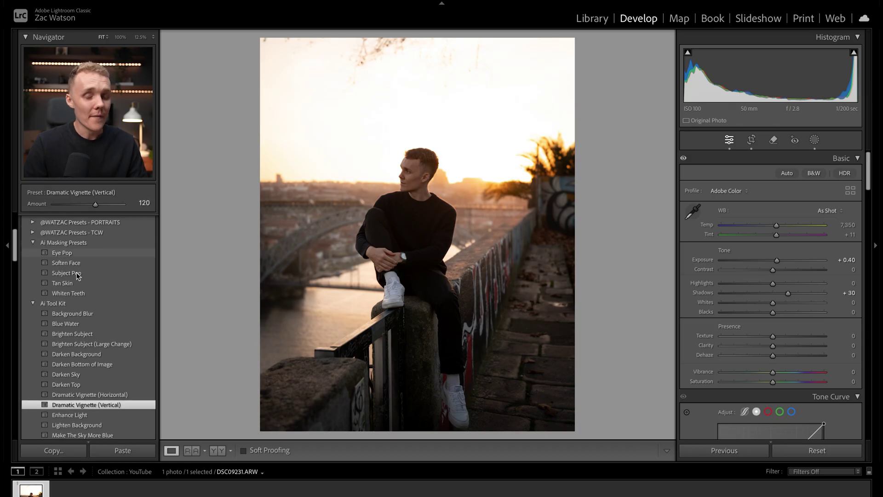
left_click(76, 273)
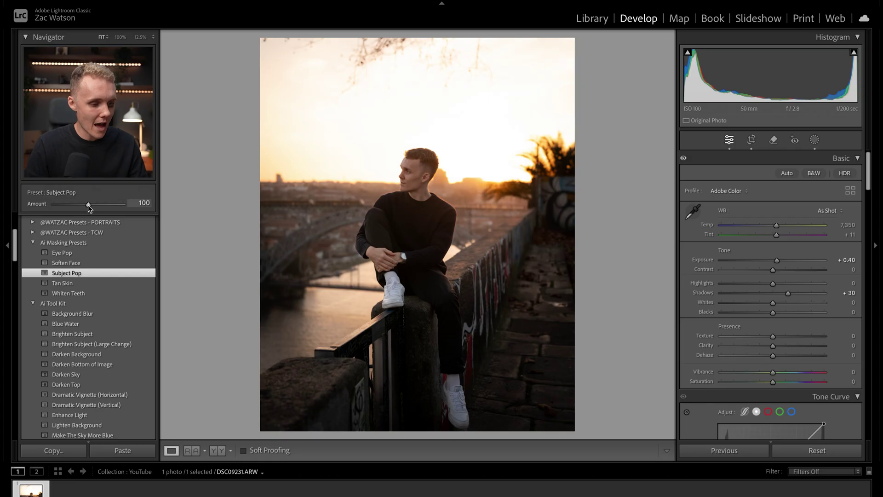
left_click_drag(88, 204, 68, 225)
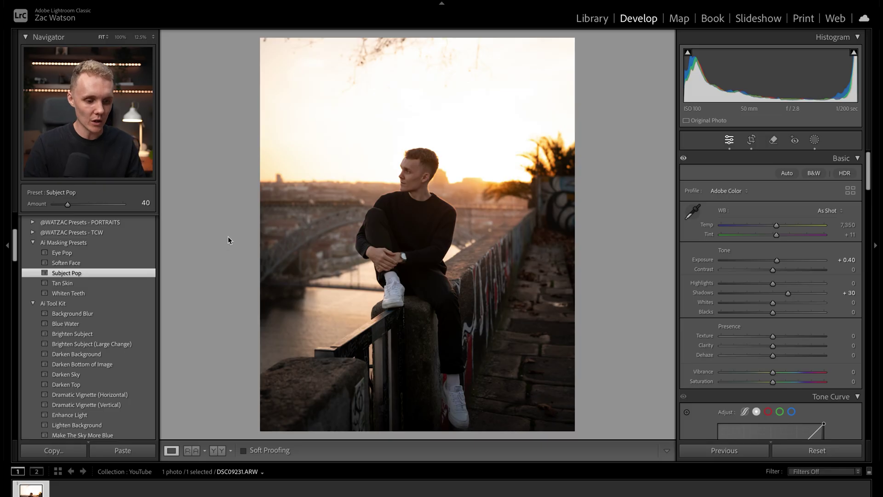
key("backslash")
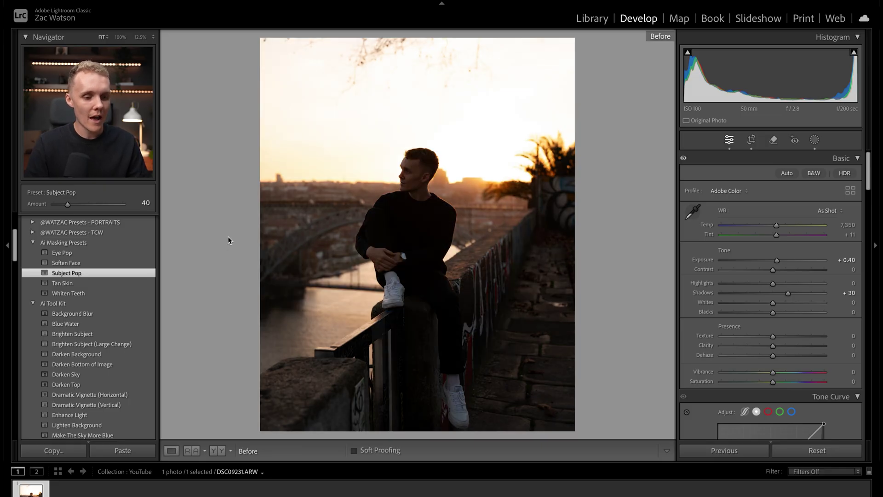
key("backslash")
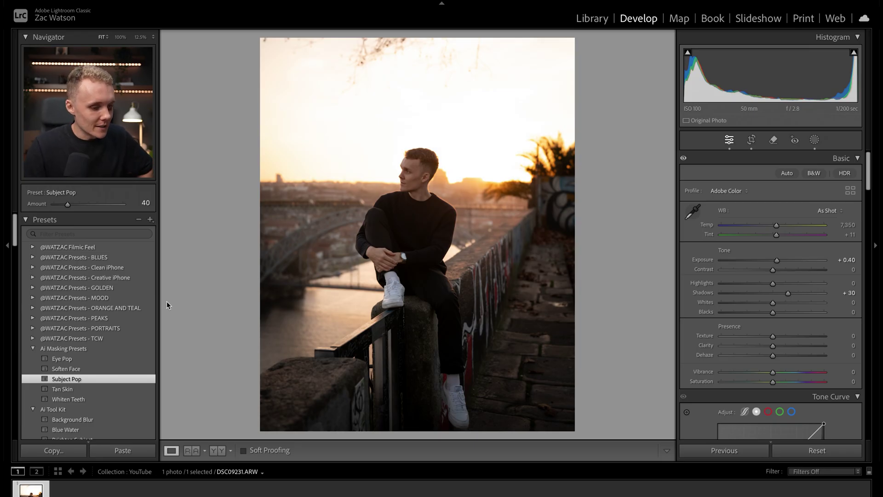
- Expand the GOLDEN, PORTRAITS and BLUES preset folders and scroll through their looks
left_click(32, 287)
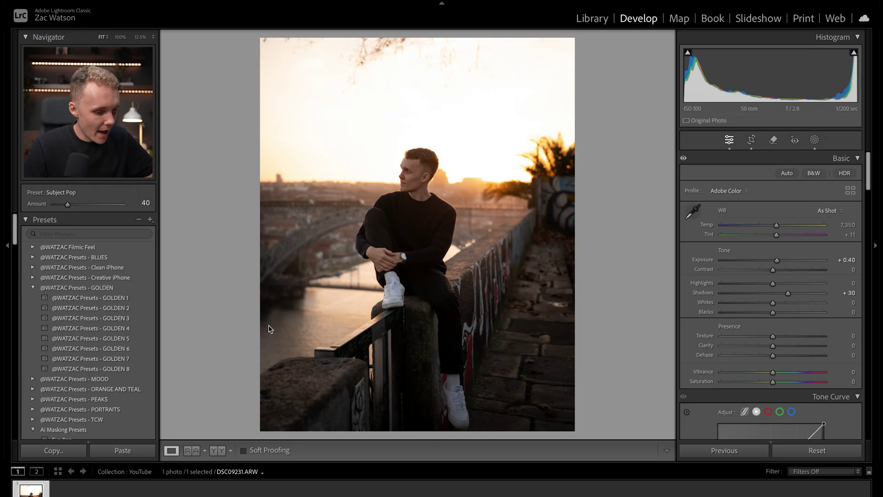
left_click(32, 410)
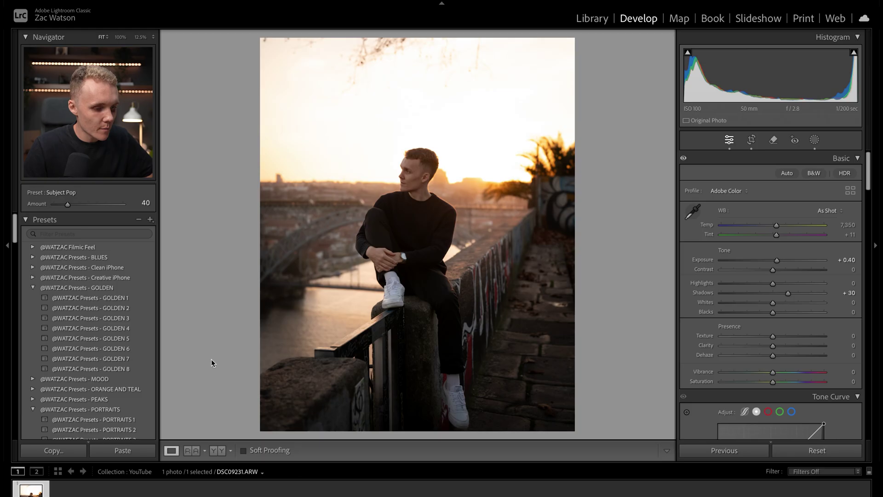
left_click(32, 257)
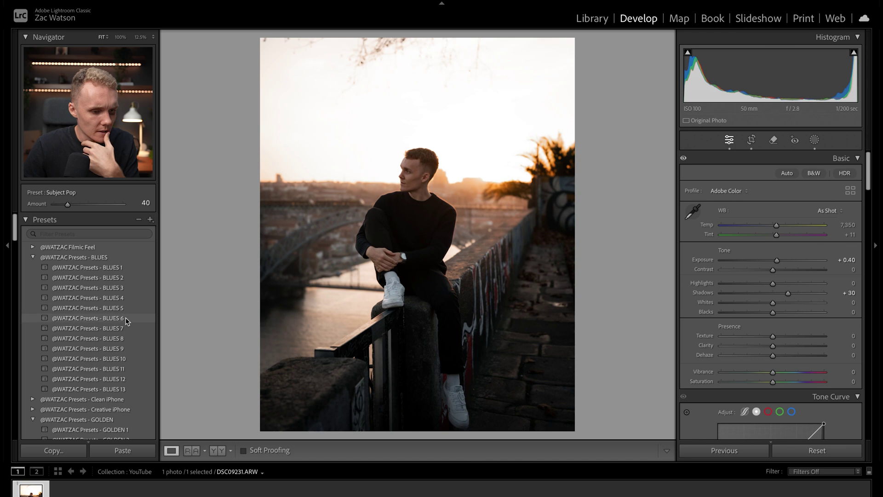
scroll(127, 321, "down", 5)
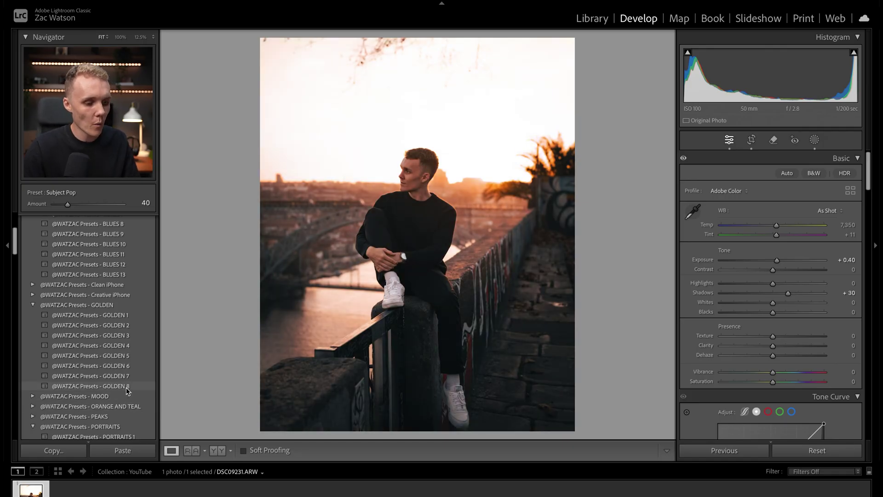
scroll(128, 391, "down", 5)
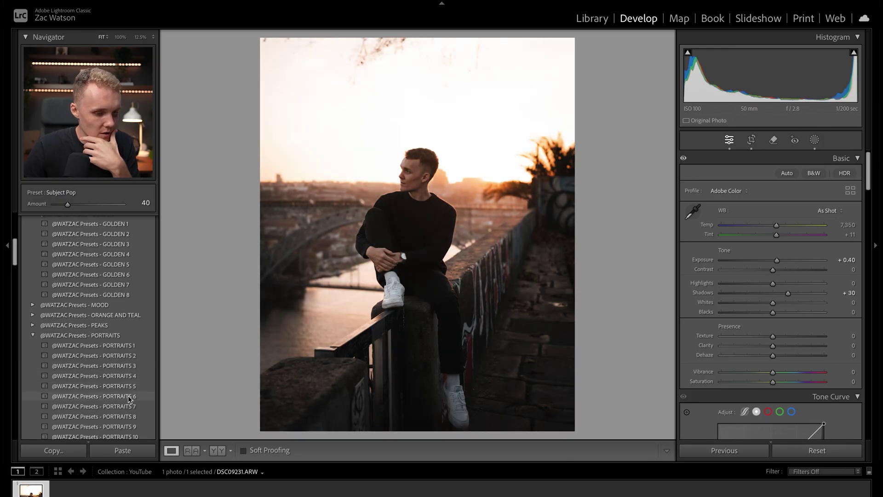
scroll(123, 347, "up", 3)
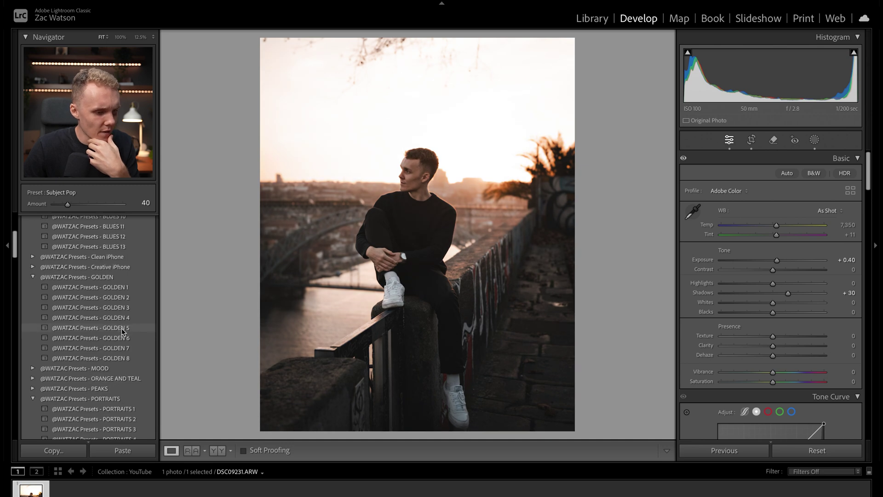
scroll(124, 317, "up", 1)
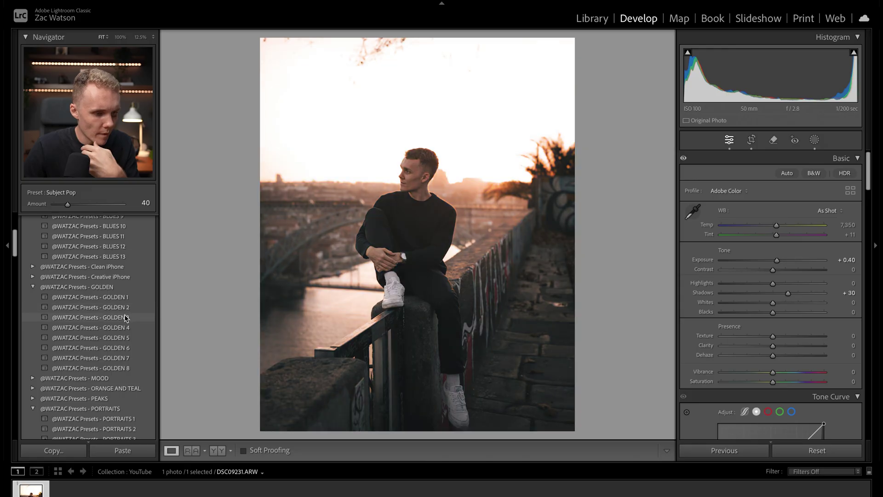
scroll(125, 317, "up", 7)
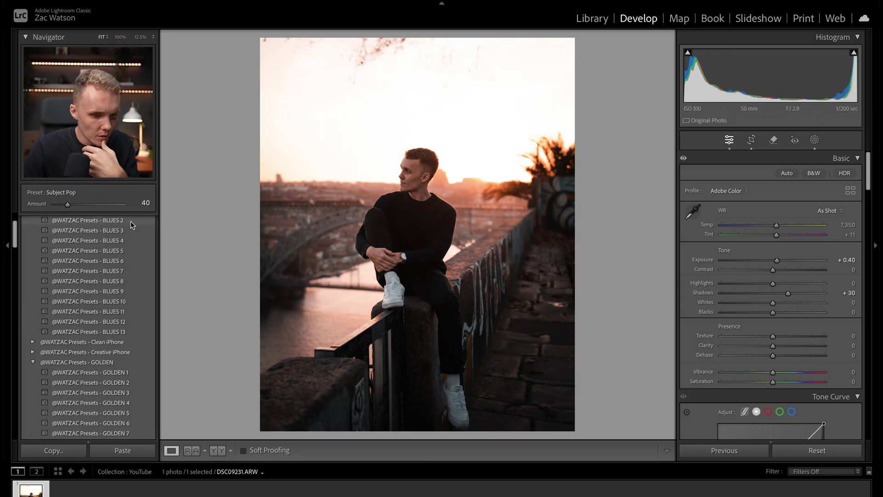
scroll(130, 224, "up", 4)
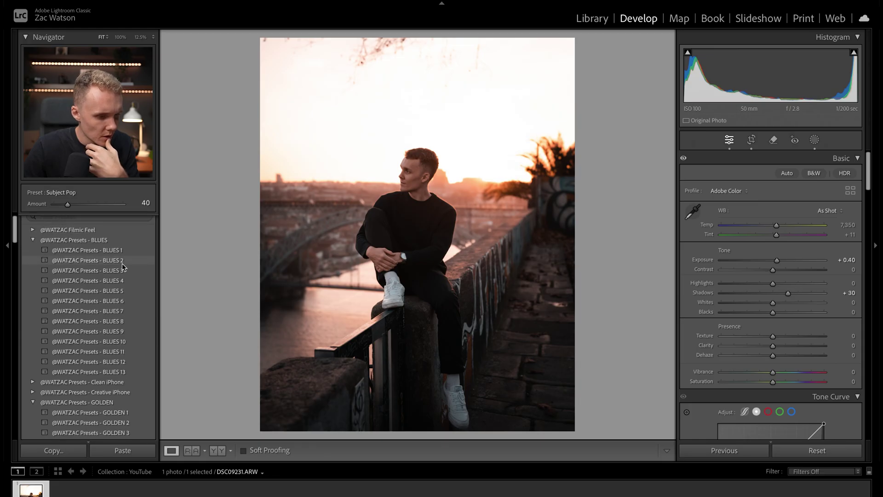
left_click(125, 293)
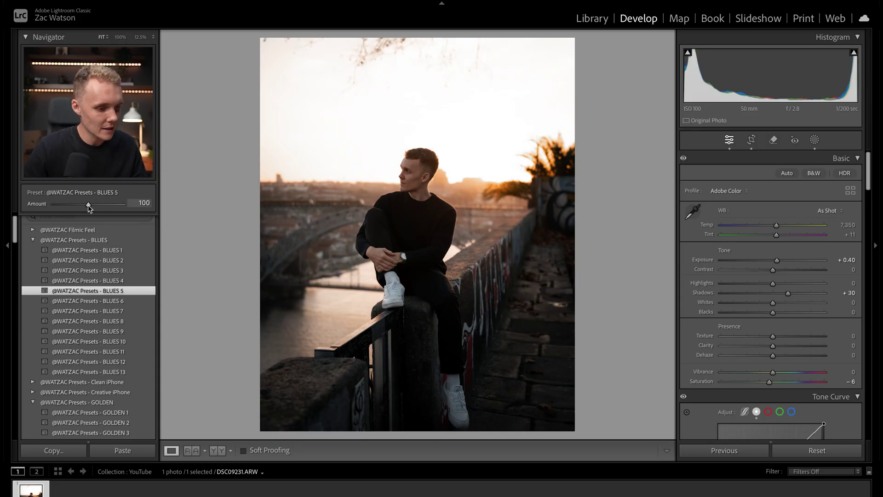
mouse_move(89, 207)
left_mouse_down()
mouse_move(67, 210)
mouse_move(109, 215)
mouse_move(98, 214)
left_mouse_up()
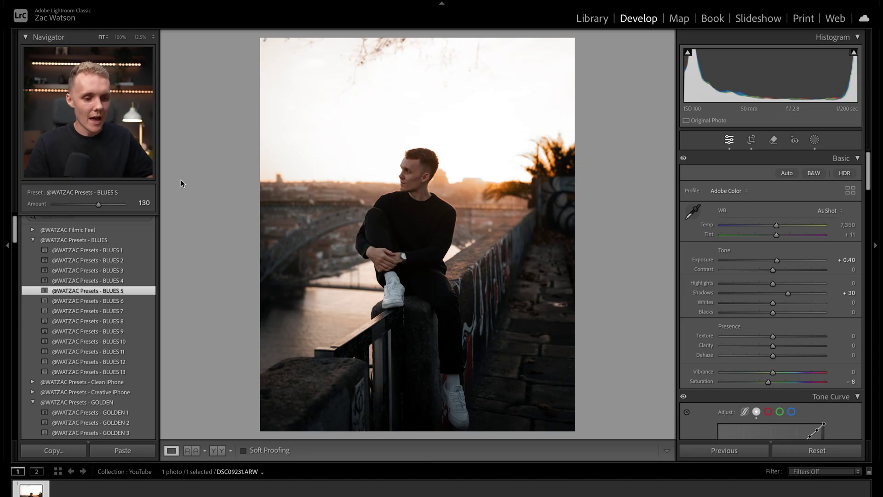
key("backslash")
key("backslash")
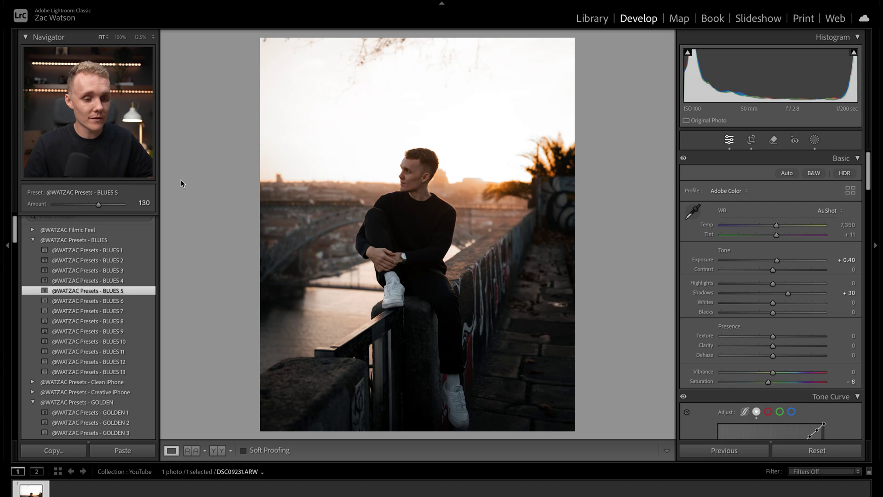